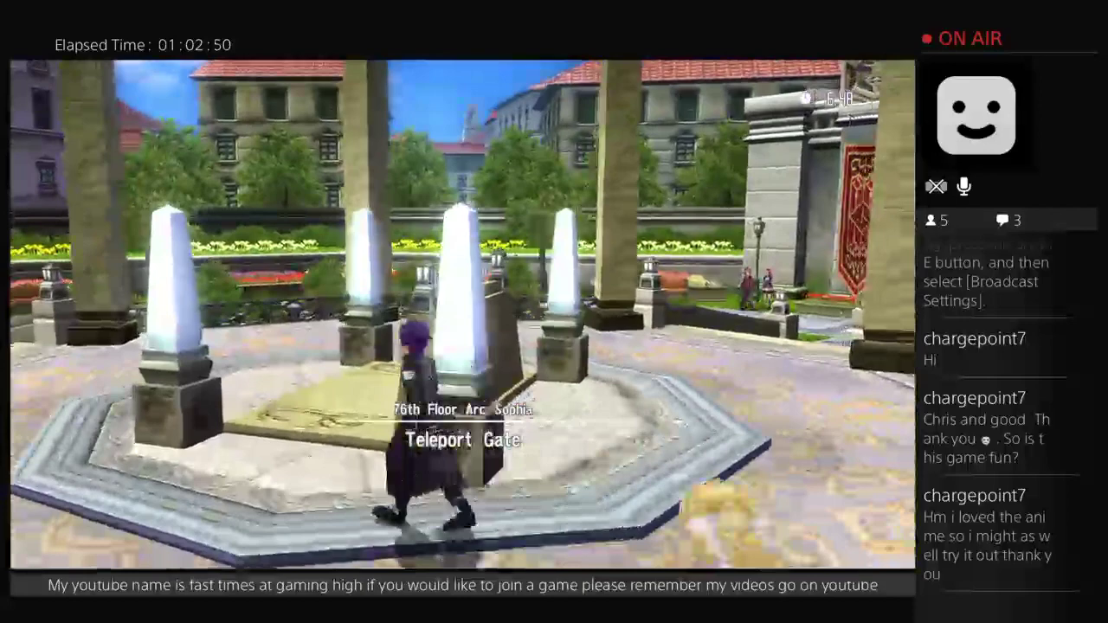
pyautogui.press('Return')
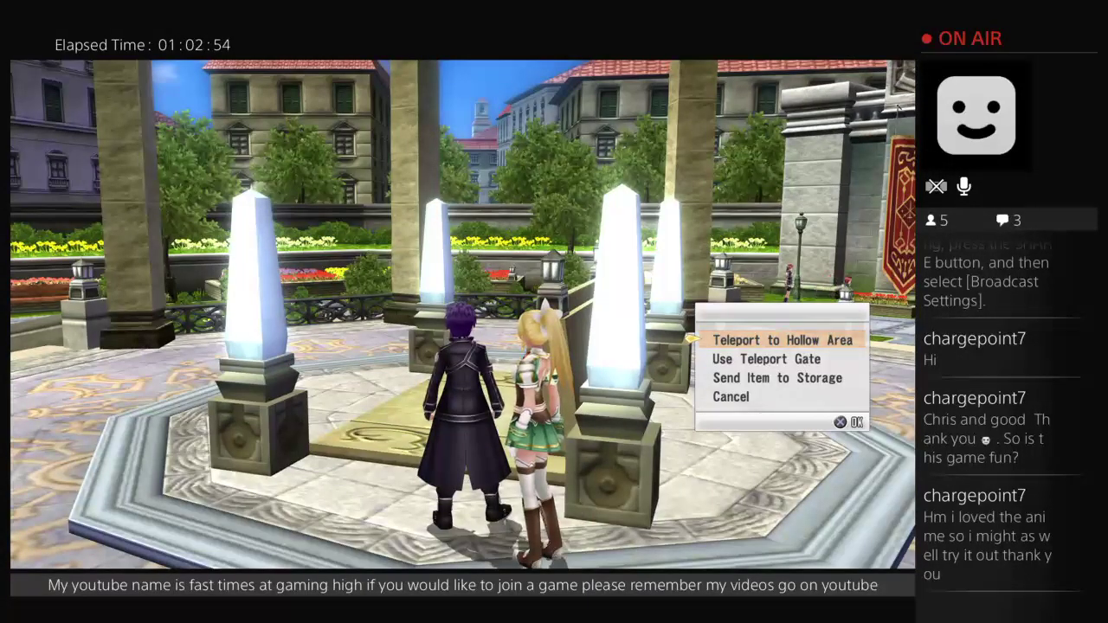
pyautogui.press('Return')
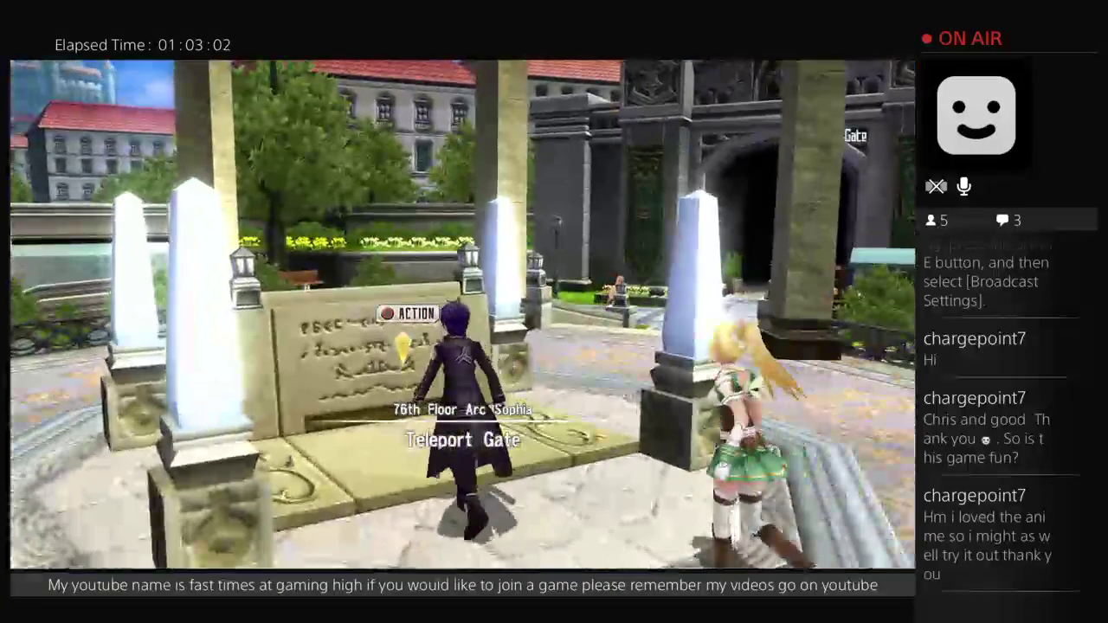
pyautogui.press('Return')
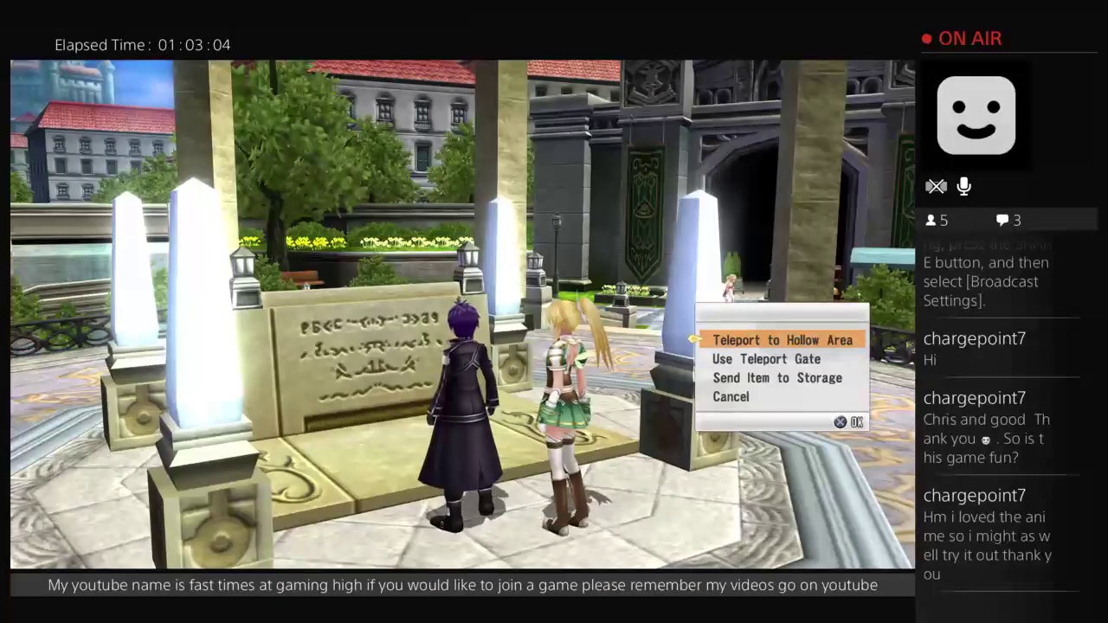
pyautogui.press('Return')
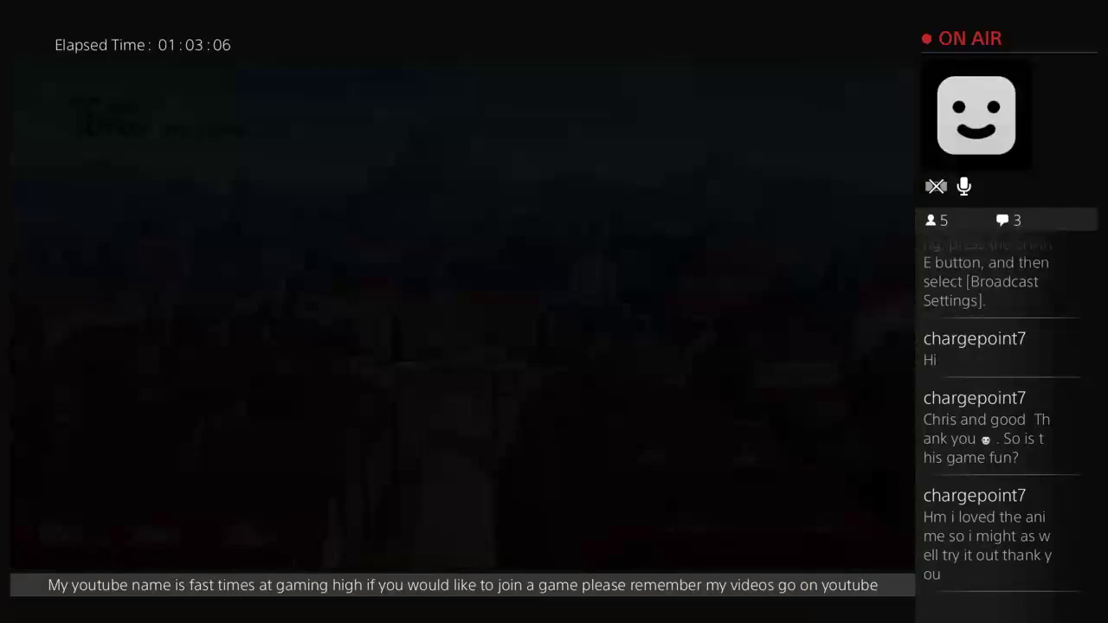
pyautogui.press('Down')
pyautogui.press('Return')
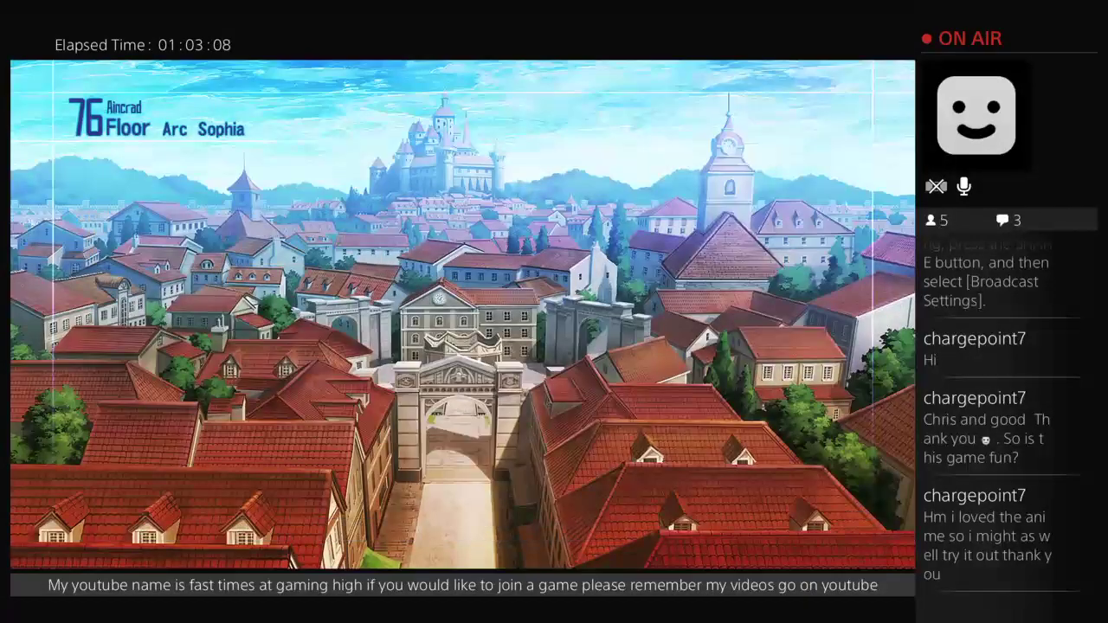
pyautogui.press('Return')
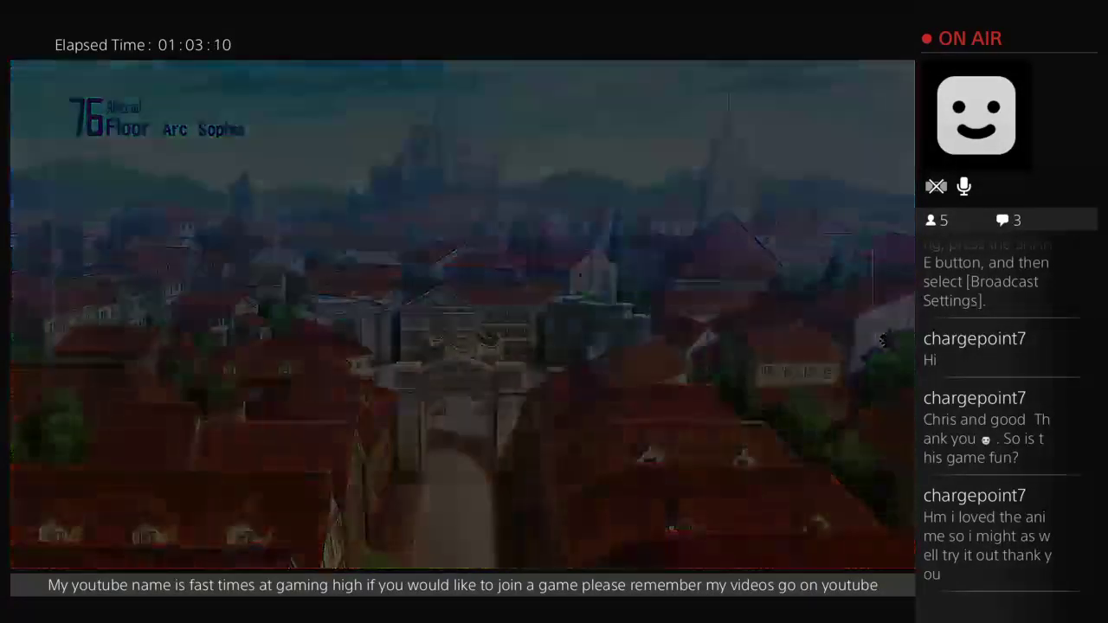